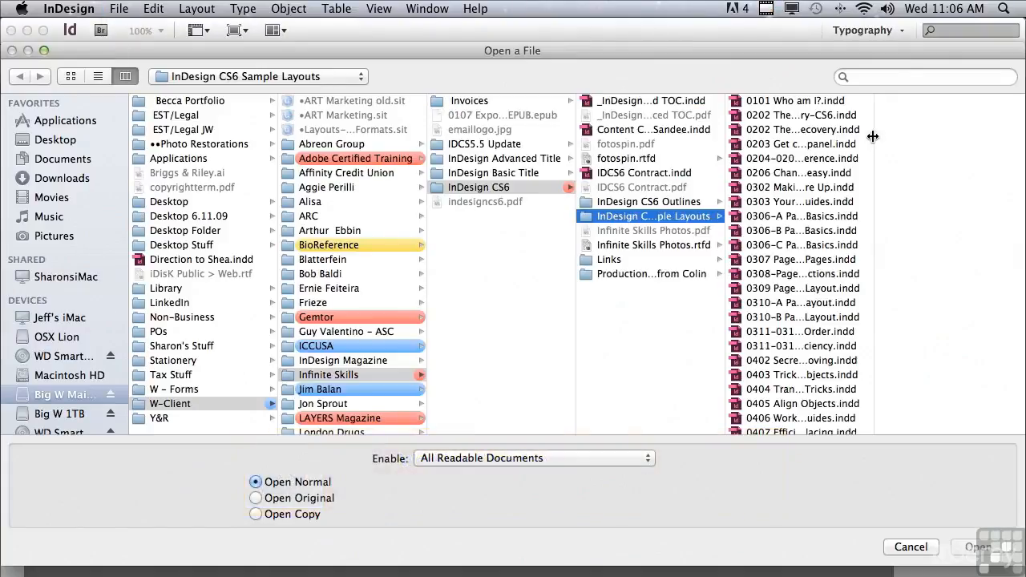
# Step: Open 0902 Get All Wrapped Up In Text Wraps Part 1.indd from the CS6 Sample Layouts folder
pyautogui.scroll(-15, 873, 143)
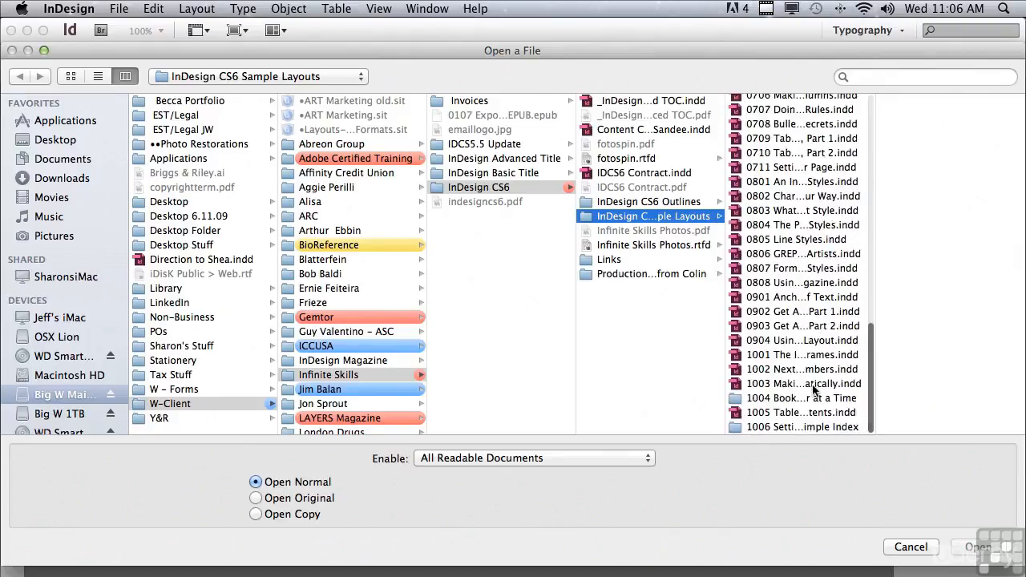
pyautogui.click(774, 311)
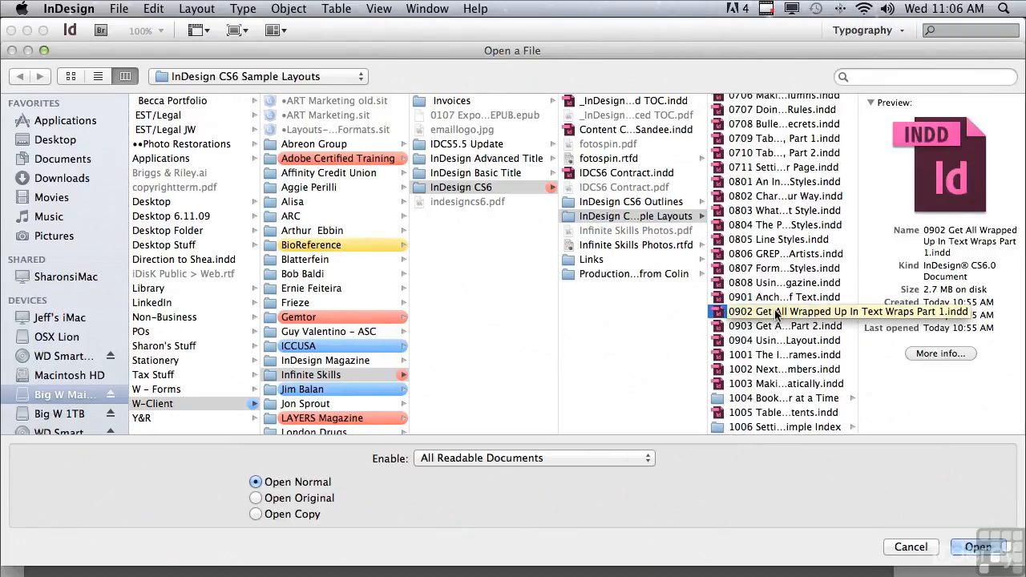
pyautogui.click(972, 549)
pyautogui.click(861, 178)
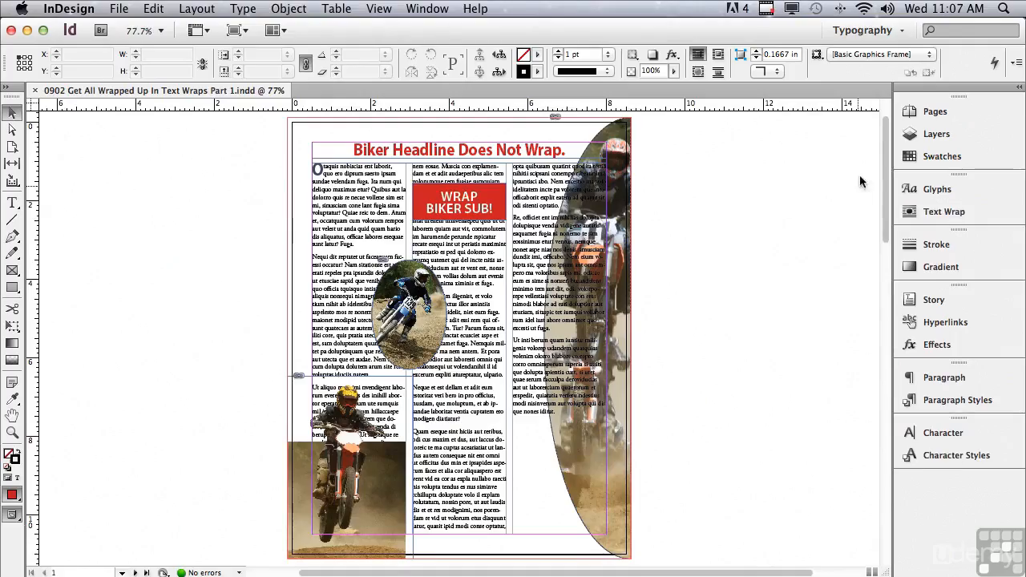
# Step: Show the Text Wrap panel and select the red WRAP BIKER SUB! box
pyautogui.click(944, 214)
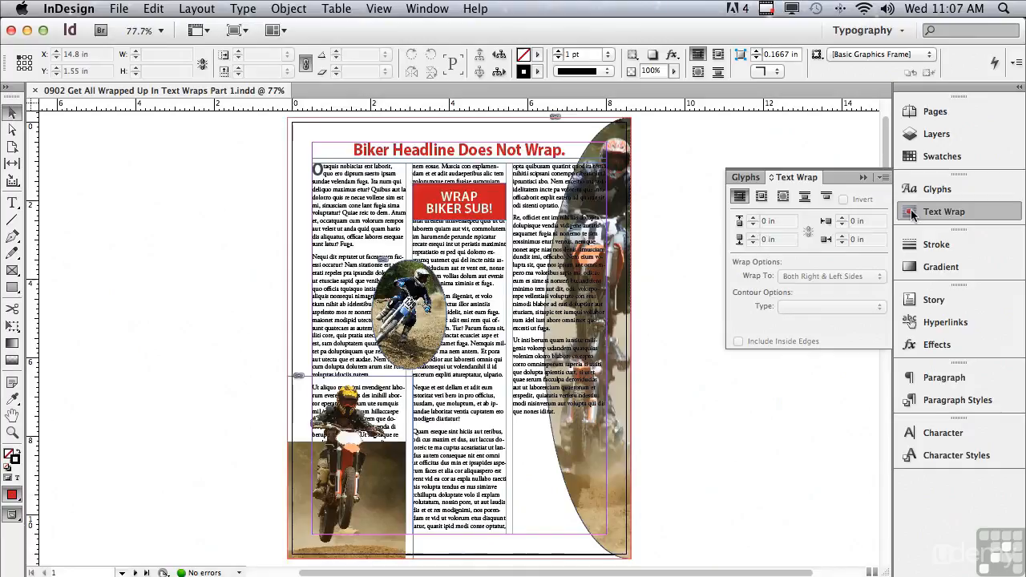
pyautogui.click(431, 202)
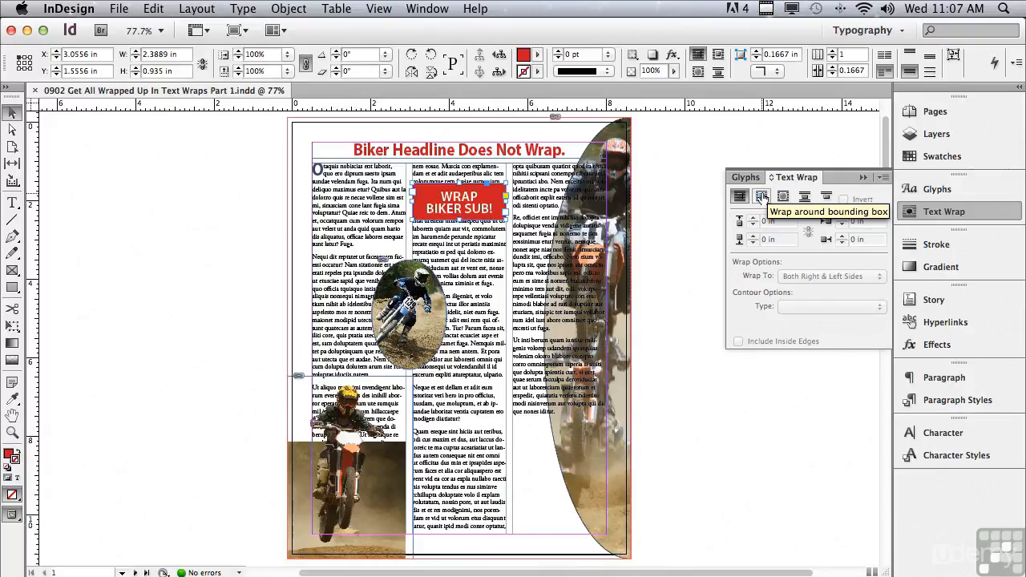
# Step: Give the red box a bounding-box wrap and raise its top offset to 0.0625 in
pyautogui.click(762, 197)
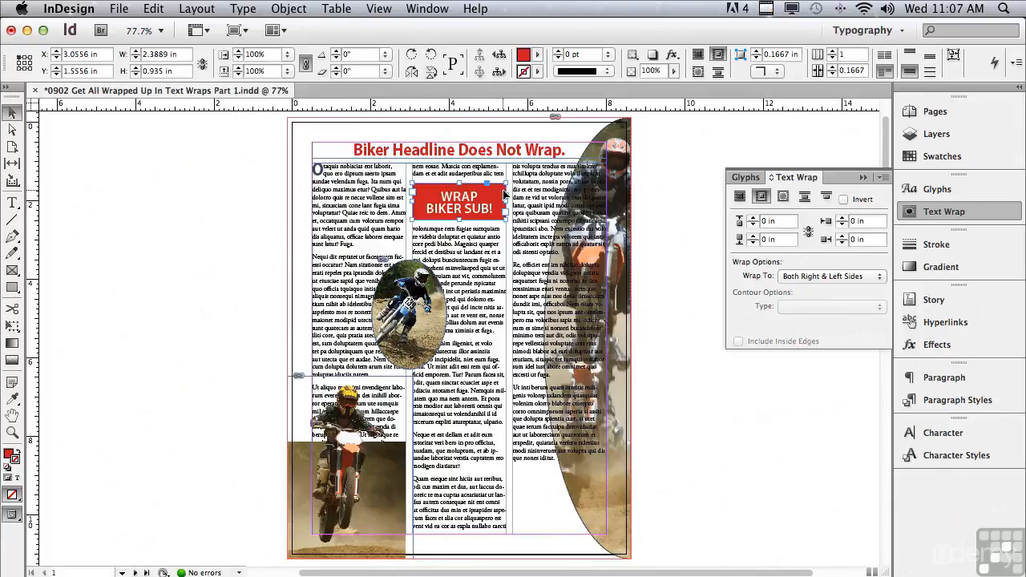
pyautogui.click(783, 201)
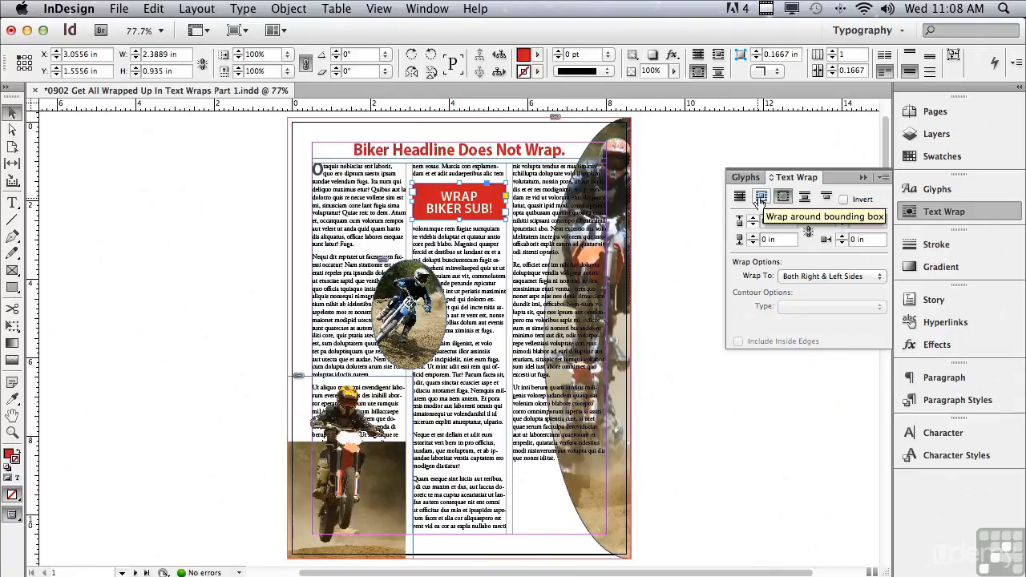
pyautogui.click(760, 198)
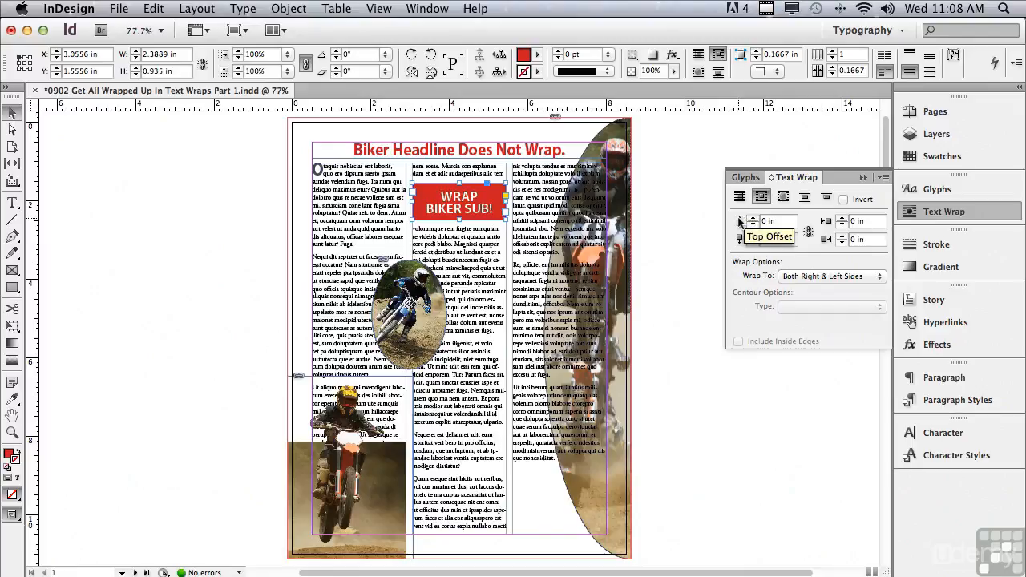
pyautogui.click(753, 218)
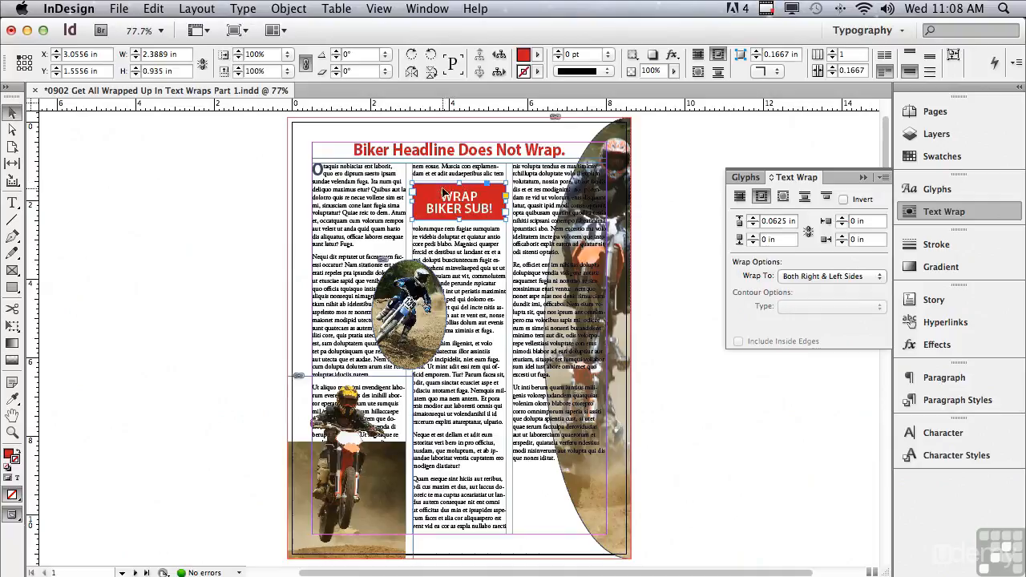
pyautogui.click(13, 433)
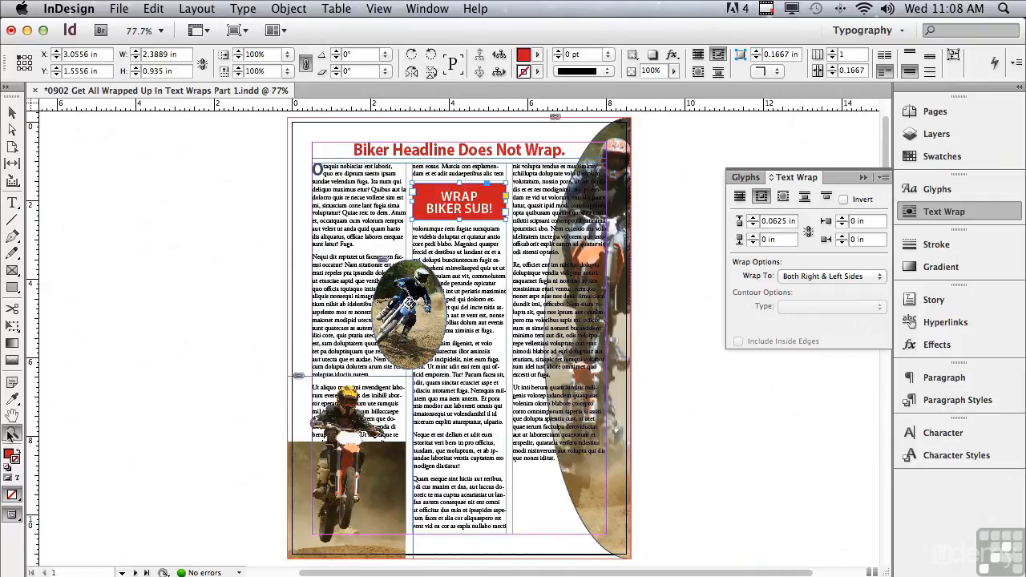
# Step: Zoom in on the headline and link all four wrap offsets at 0.0625 in
pyautogui.moveTo(286, 120); pyautogui.dragTo(636, 273)
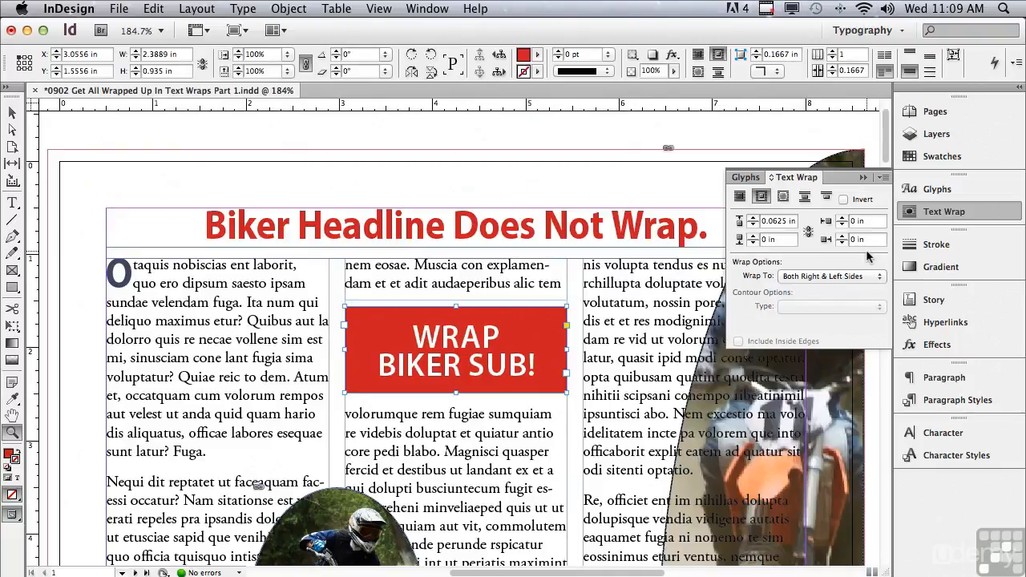
pyautogui.click(809, 232)
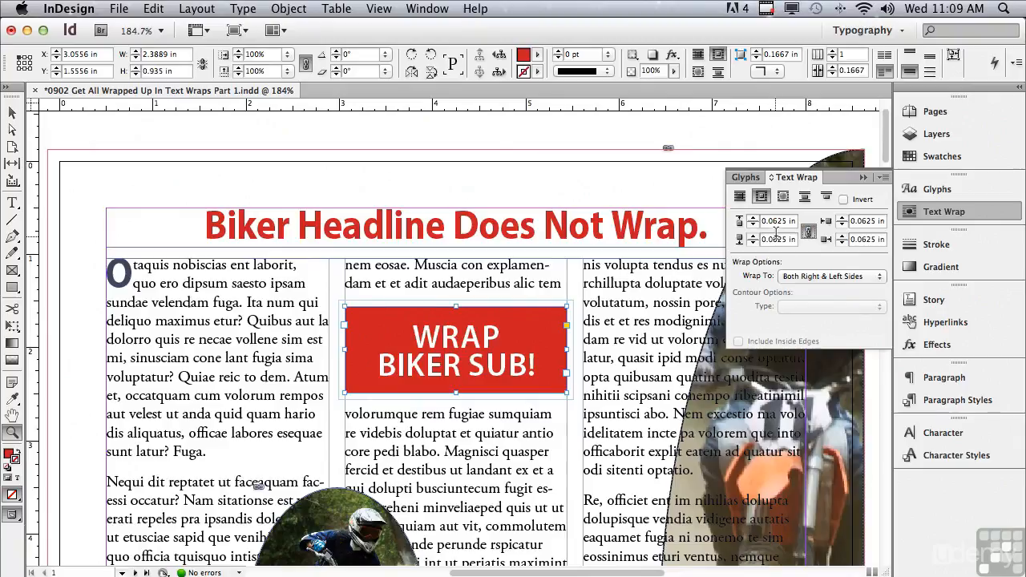
pyautogui.scroll(-5, 882, 154)
pyautogui.scroll(-3, 876, 172)
pyautogui.click(10, 116)
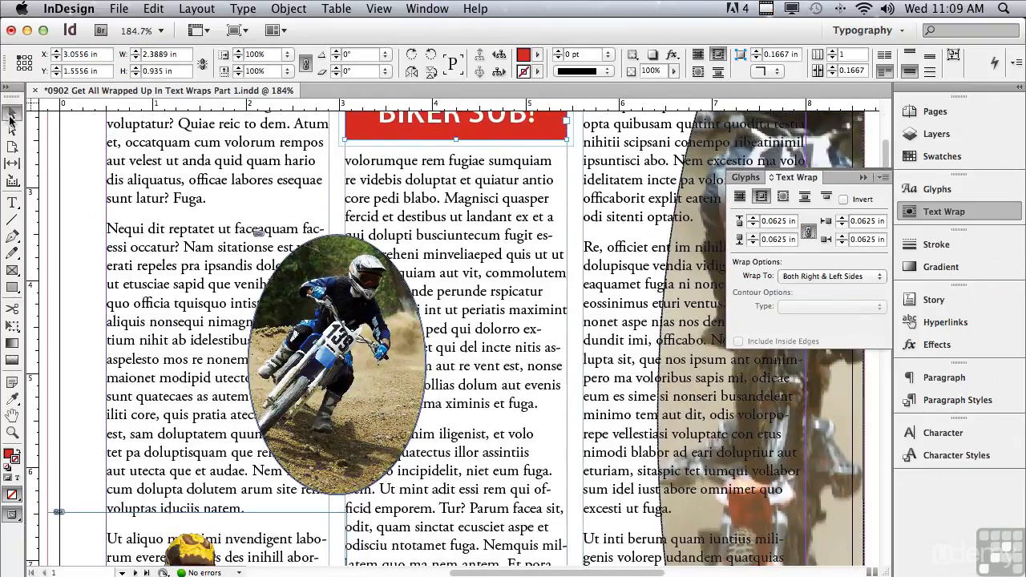
# Step: Give the oval biker photo an object-shape wrap with 0.125 in offsets all around
pyautogui.click(303, 271)
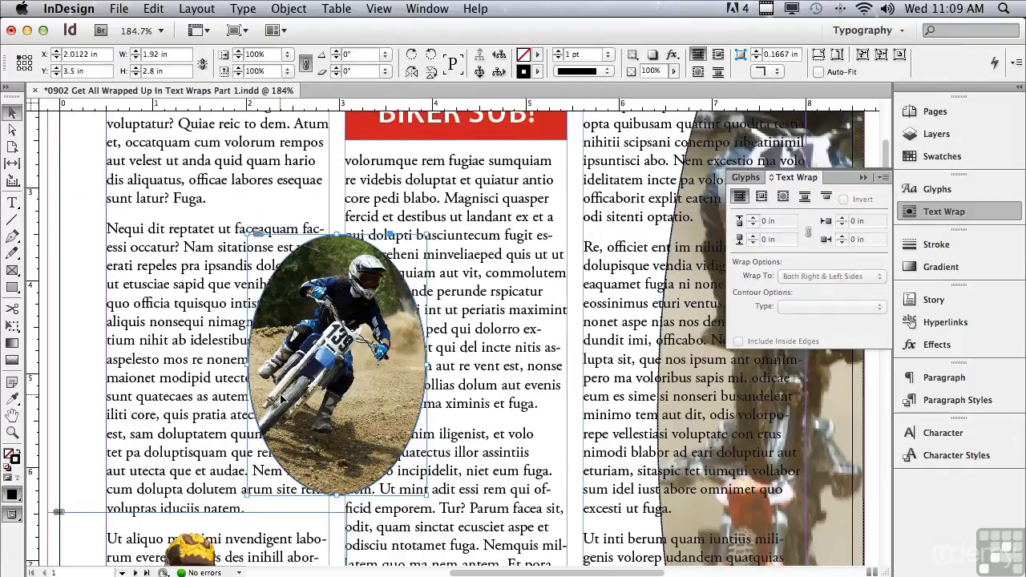
pyautogui.click(763, 198)
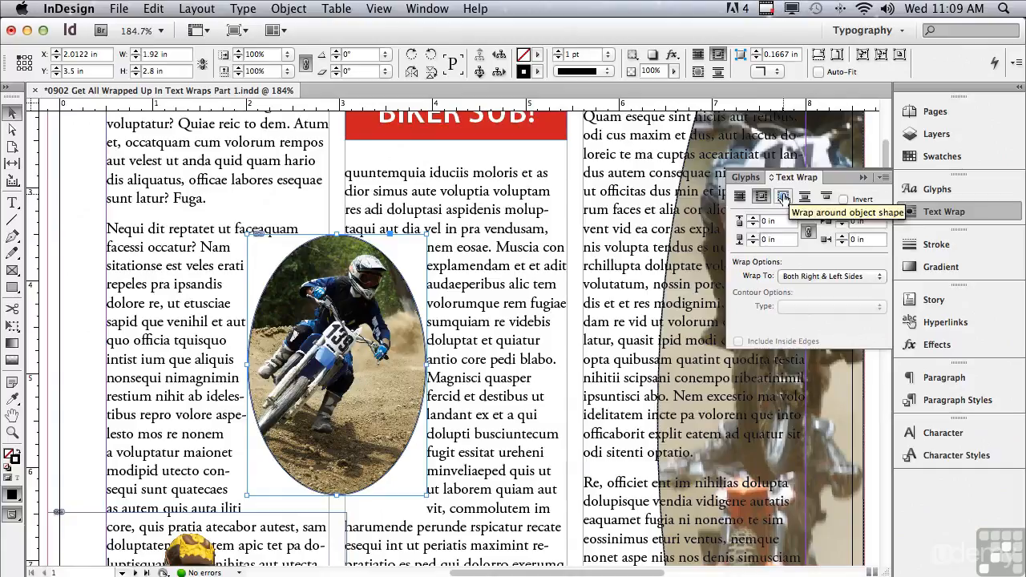
pyautogui.click(783, 197)
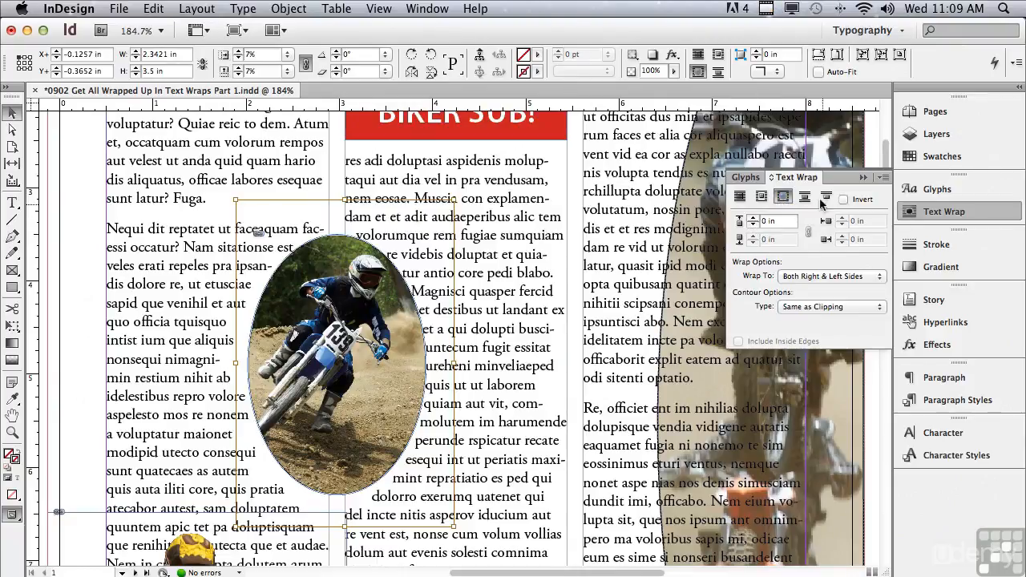
pyautogui.click(752, 218)
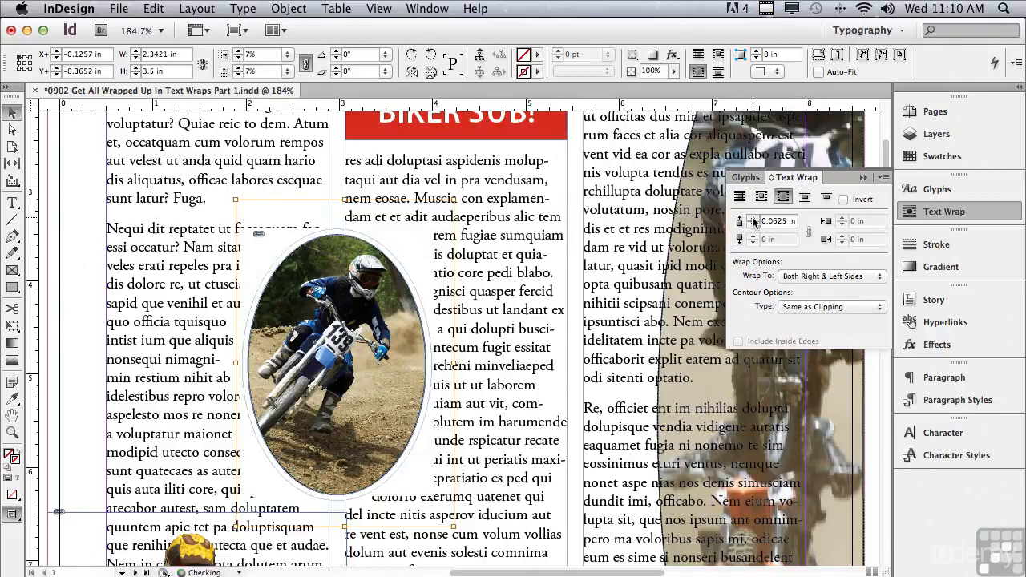
pyautogui.click(753, 219)
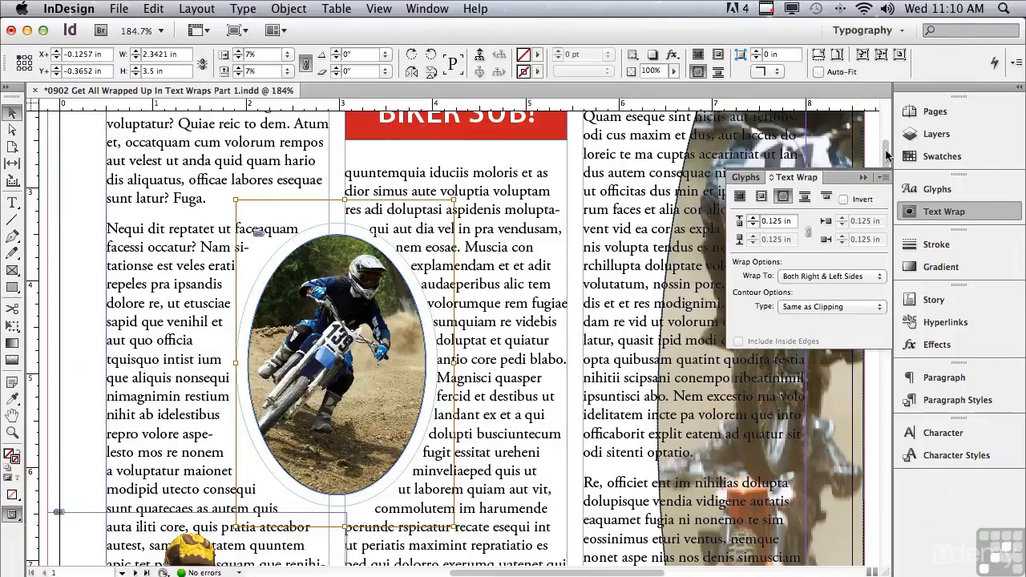
pyautogui.scroll(5, 887, 155)
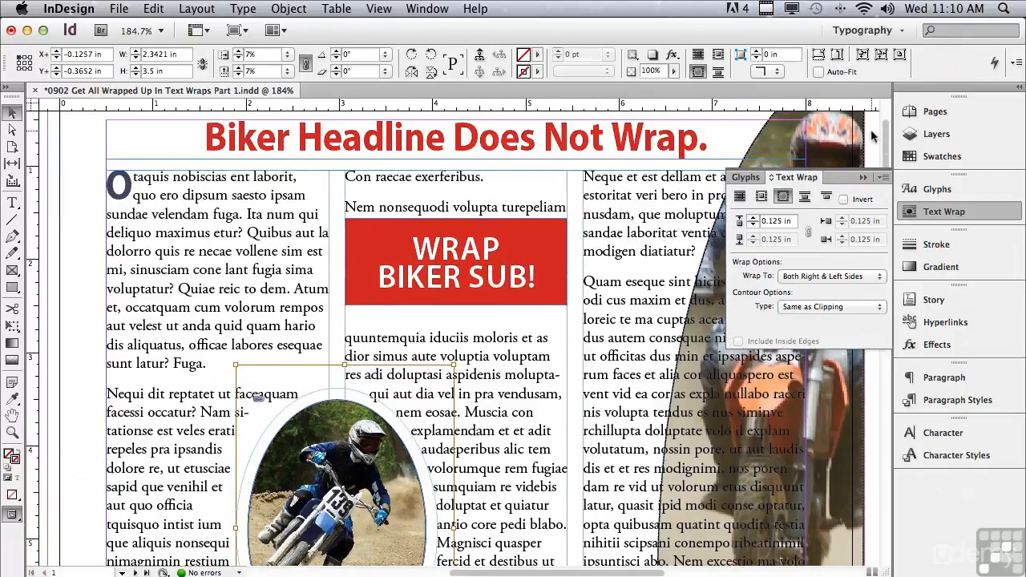
# Step: Set the red box's wrap to Jump to Next Column and drag it down to Y 2.21 in
pyautogui.click(386, 242)
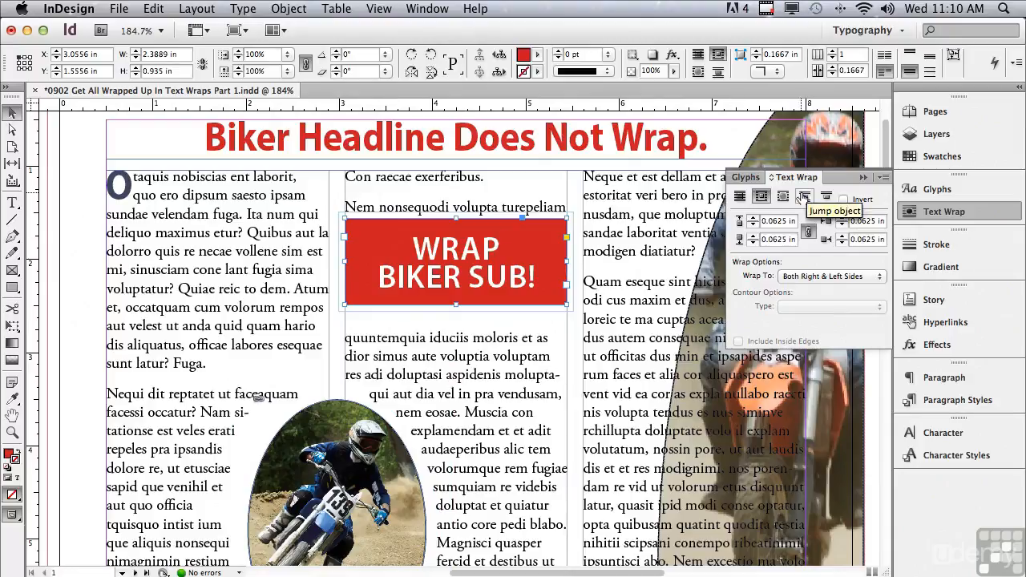
pyautogui.click(804, 197)
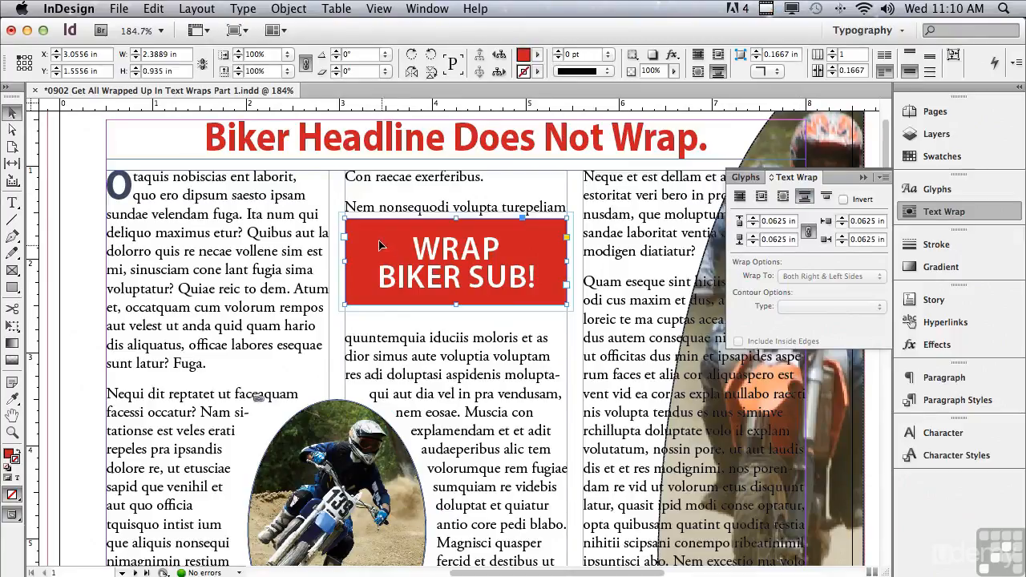
pyautogui.moveTo(376, 239); pyautogui.dragTo(355, 239)
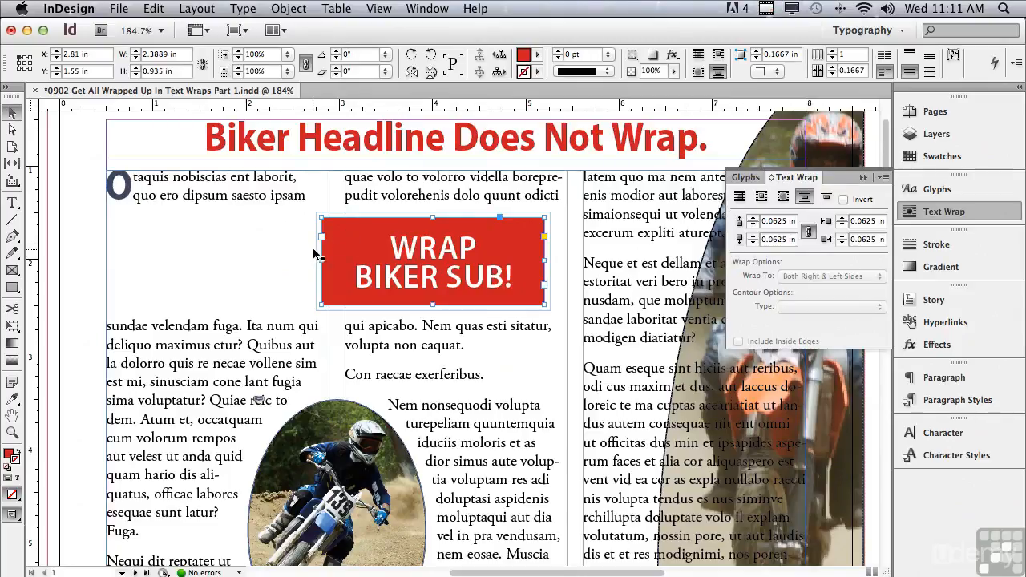
pyautogui.moveTo(339, 249); pyautogui.dragTo(366, 246)
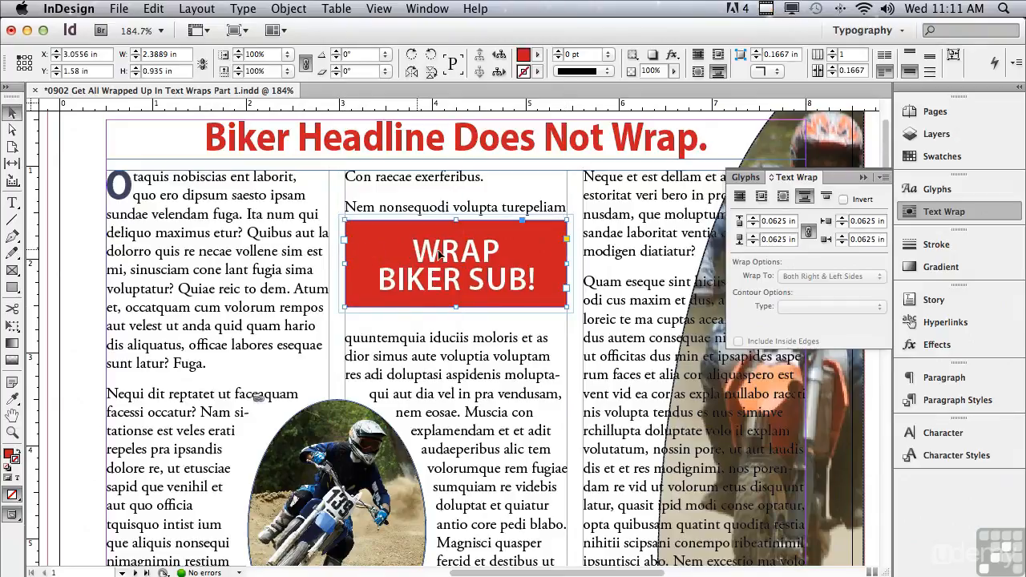
pyautogui.click(831, 199)
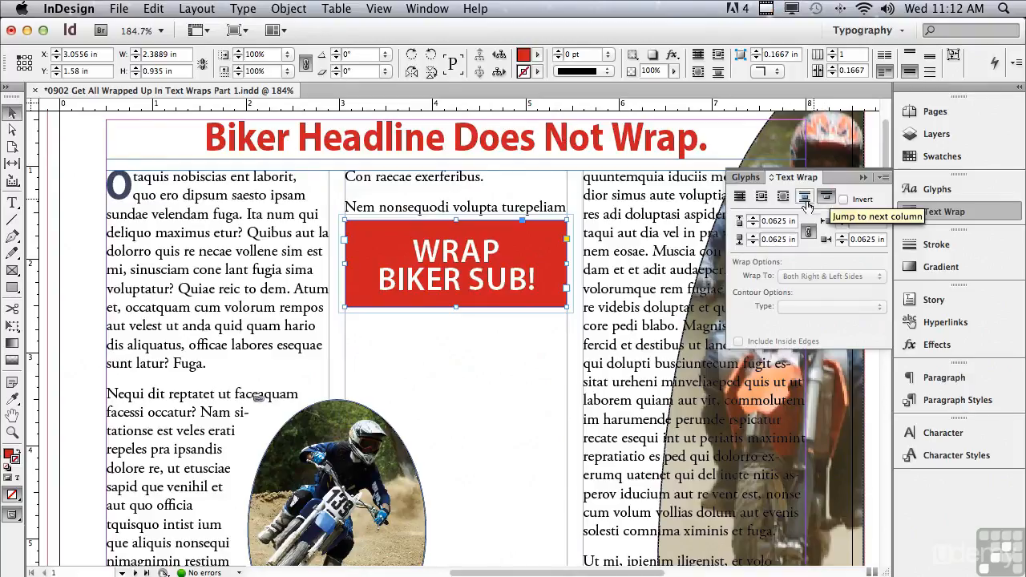
pyautogui.moveTo(423, 248); pyautogui.dragTo(420, 306)
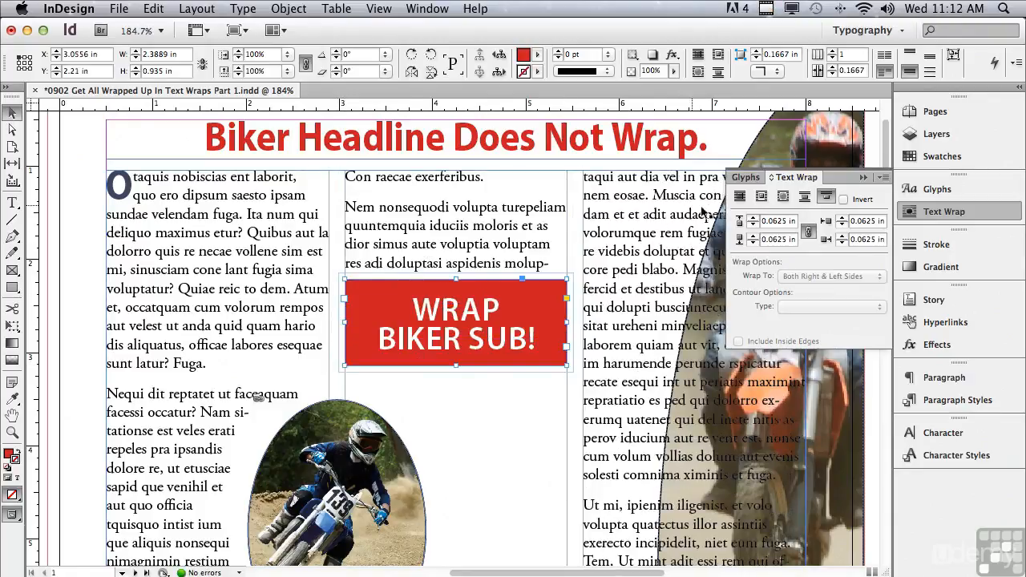
# Step: Switch the red box back to a bounding-box wrap and fit the whole page in view
pyautogui.click(760, 200)
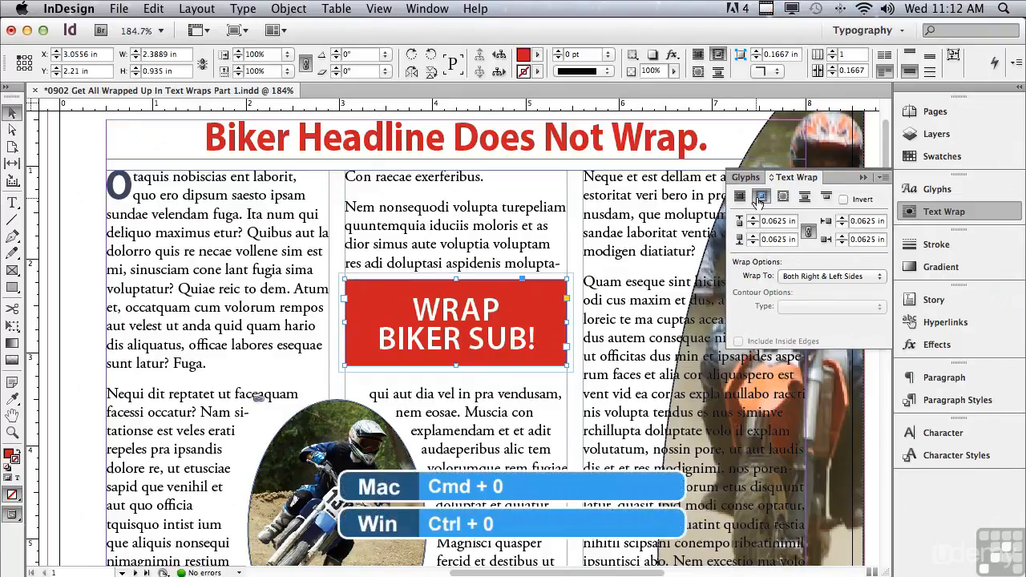
pyautogui.press('super+0')
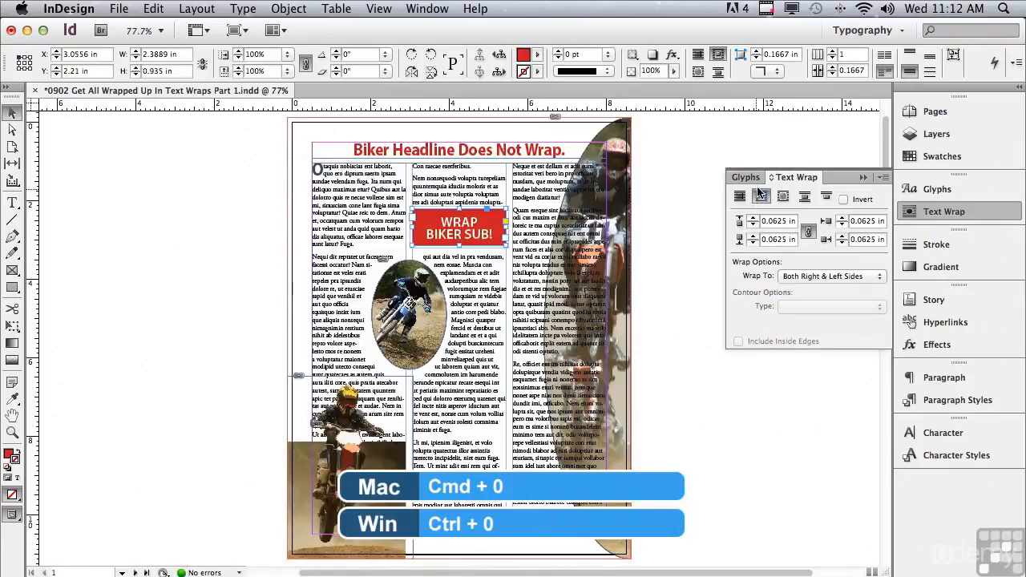
pyautogui.click(586, 172)
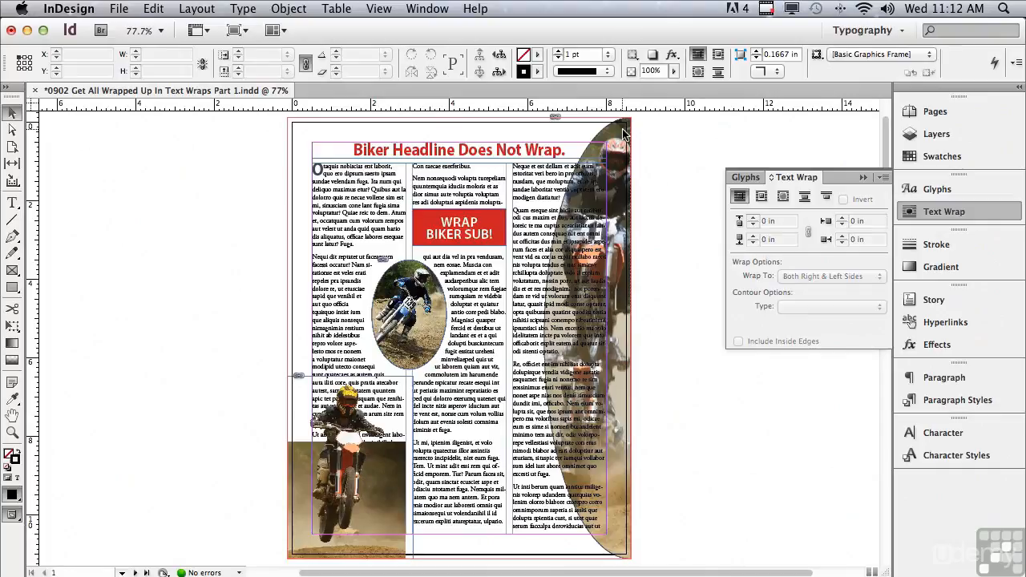
# Step: On A-Master, give the oval motocross image an object-shape wrap with 0.125 in offsets
pyautogui.click(938, 112)
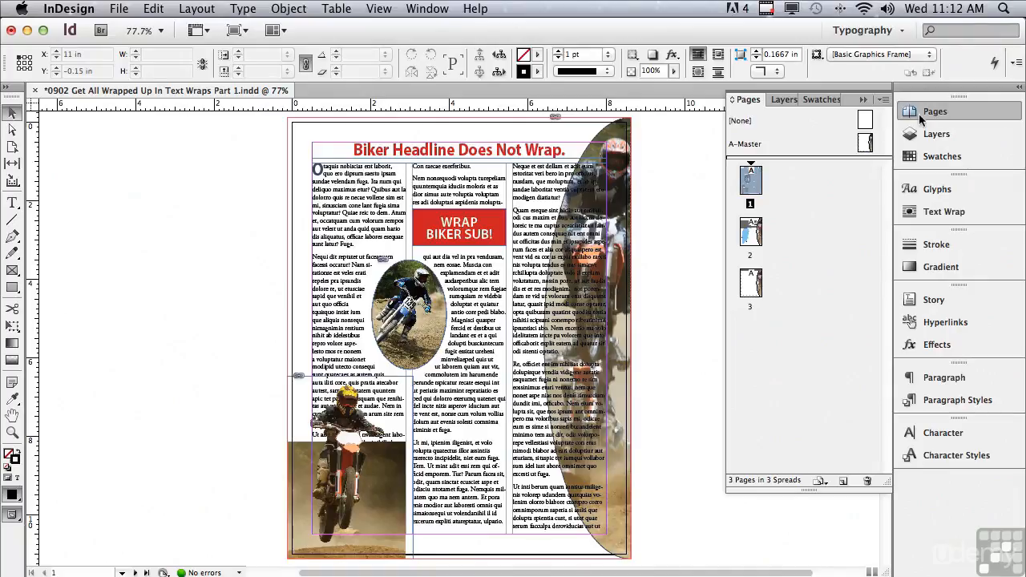
pyautogui.doubleClick(745, 144)
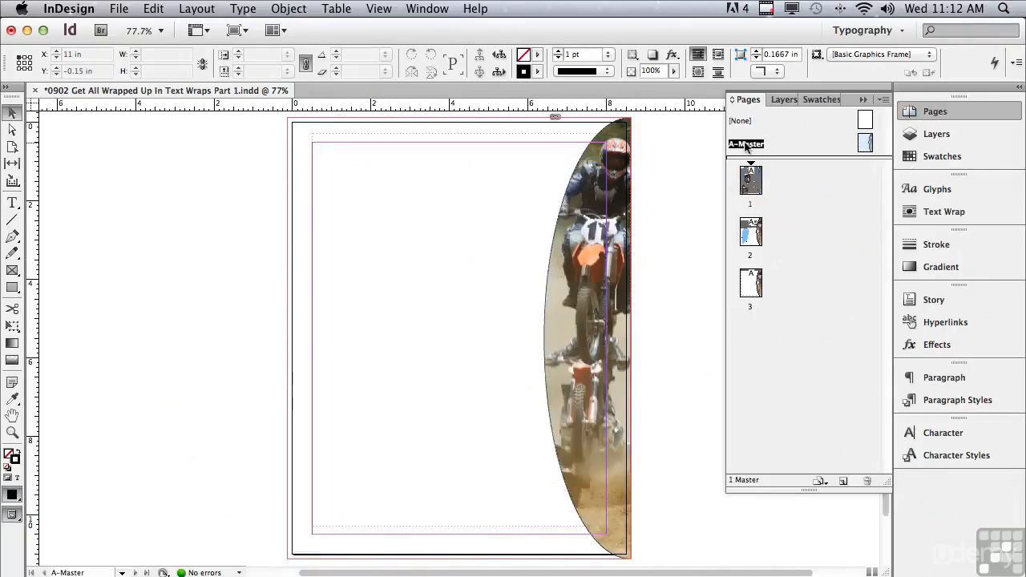
pyautogui.click(626, 132)
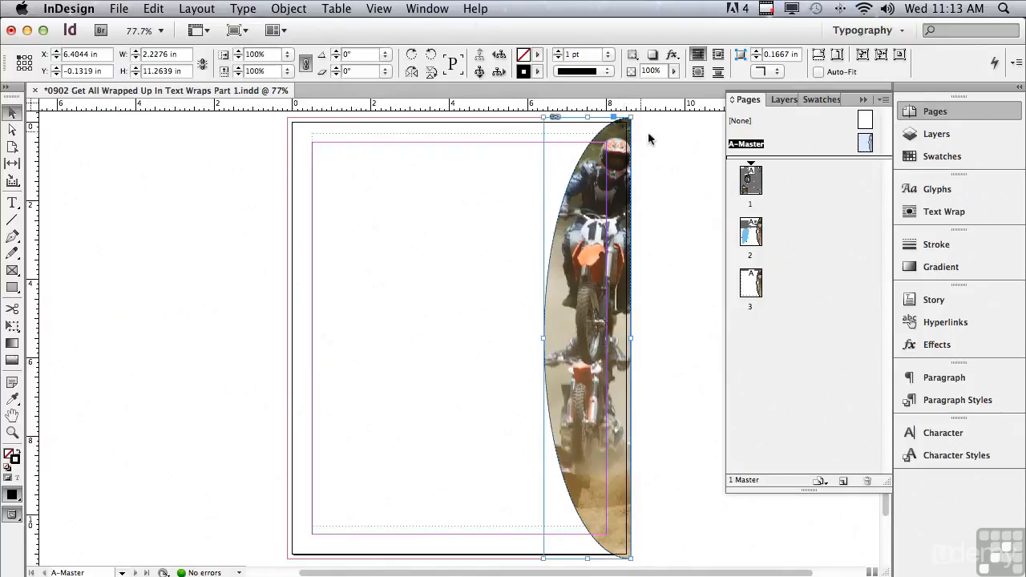
pyautogui.click(944, 212)
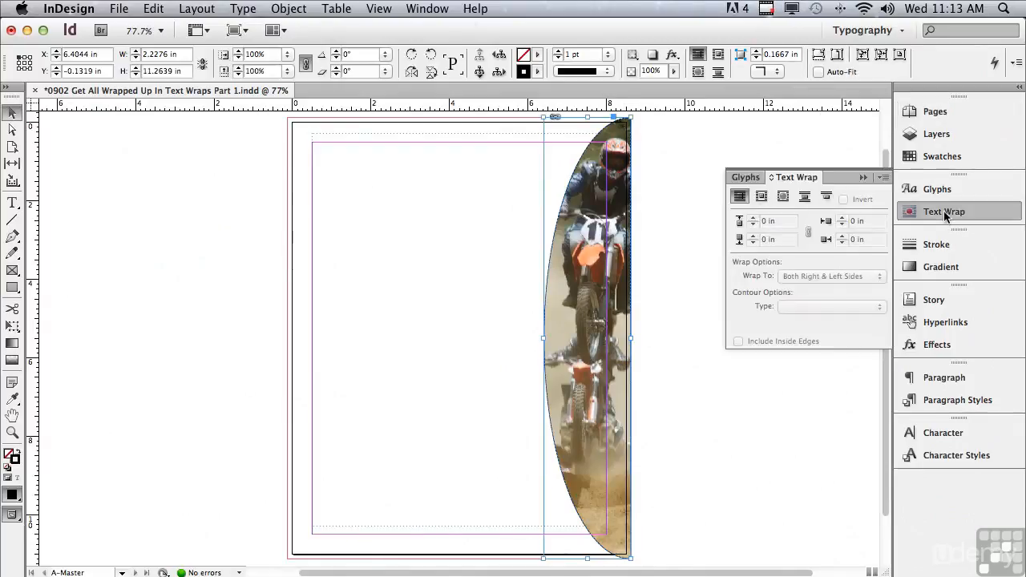
pyautogui.click(782, 198)
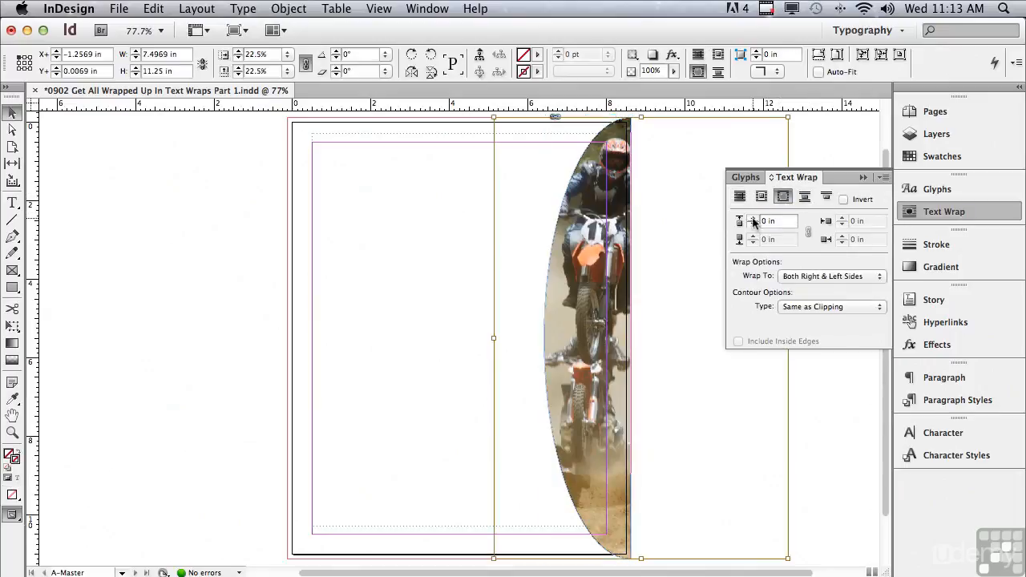
pyautogui.click(753, 219)
pyautogui.click(753, 219)
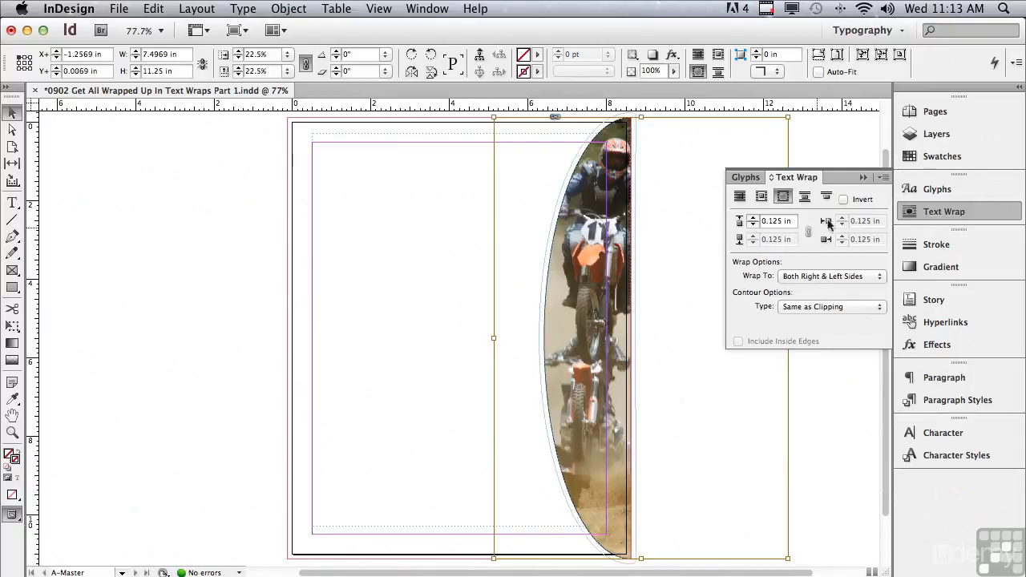
pyautogui.click(930, 114)
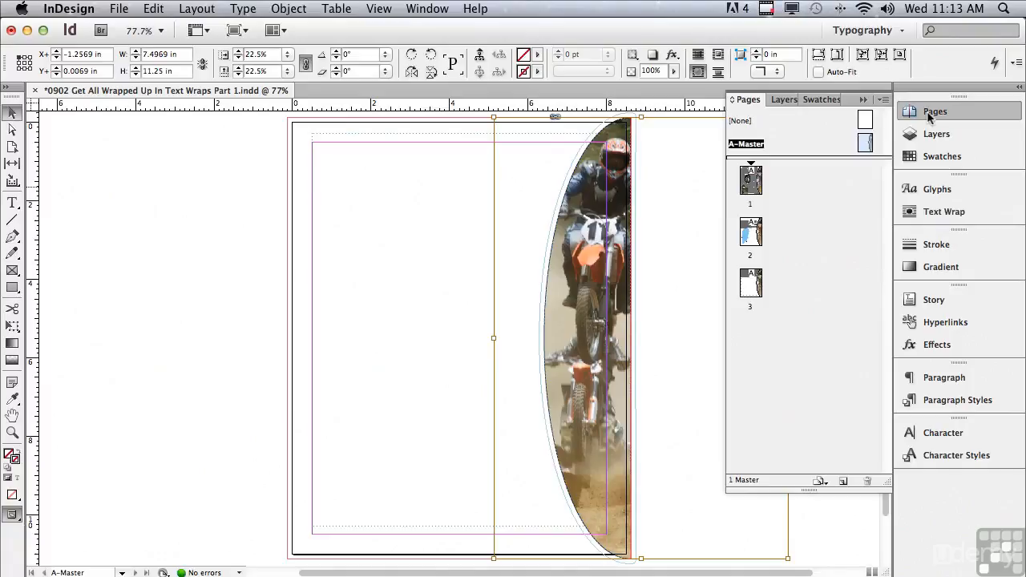
# Step: Return to page 1 to check the wrap around the oval image, then scroll to page 2
pyautogui.doubleClick(746, 183)
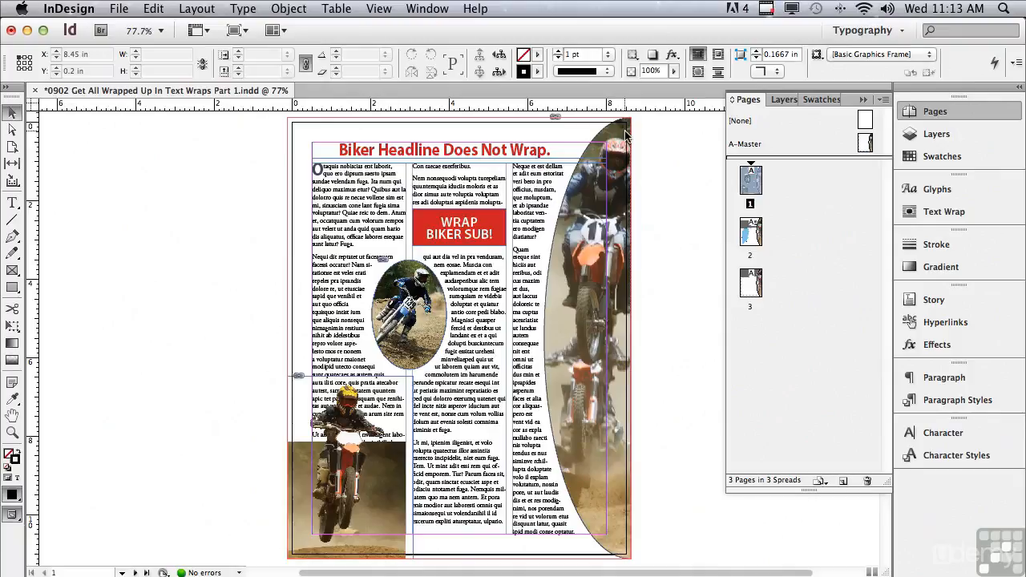
pyautogui.click(932, 215)
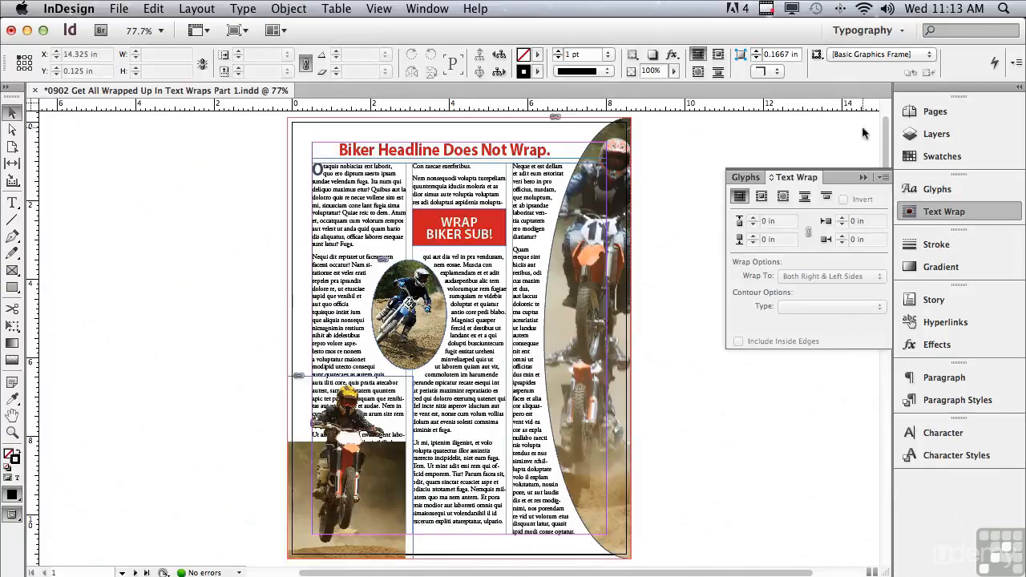
pyautogui.scroll(-10, 888, 134)
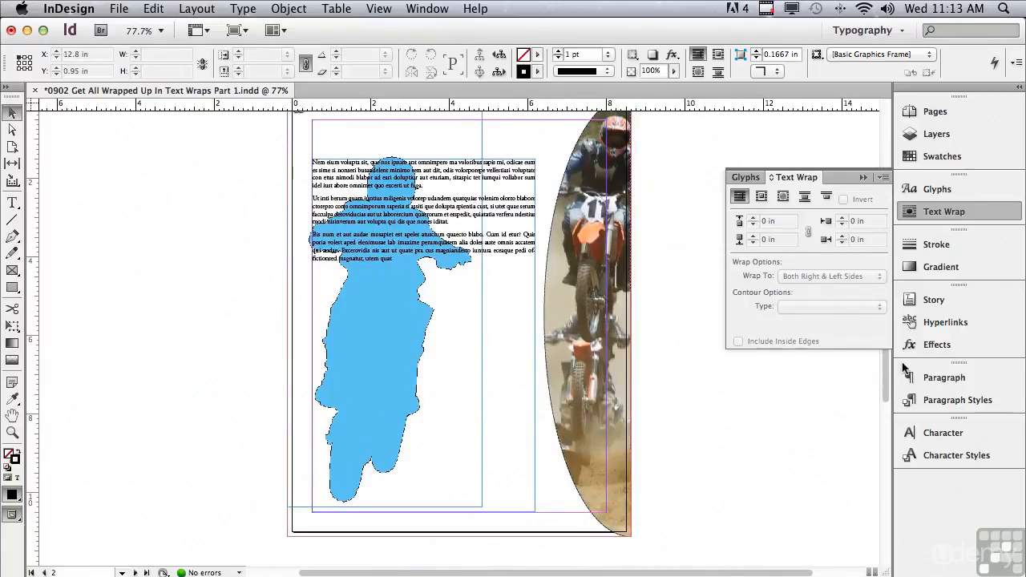
# Step: Apply a shape wrap to page 2's blue rider silhouette frame and review its contour types
pyautogui.scroll(1, 885, 368)
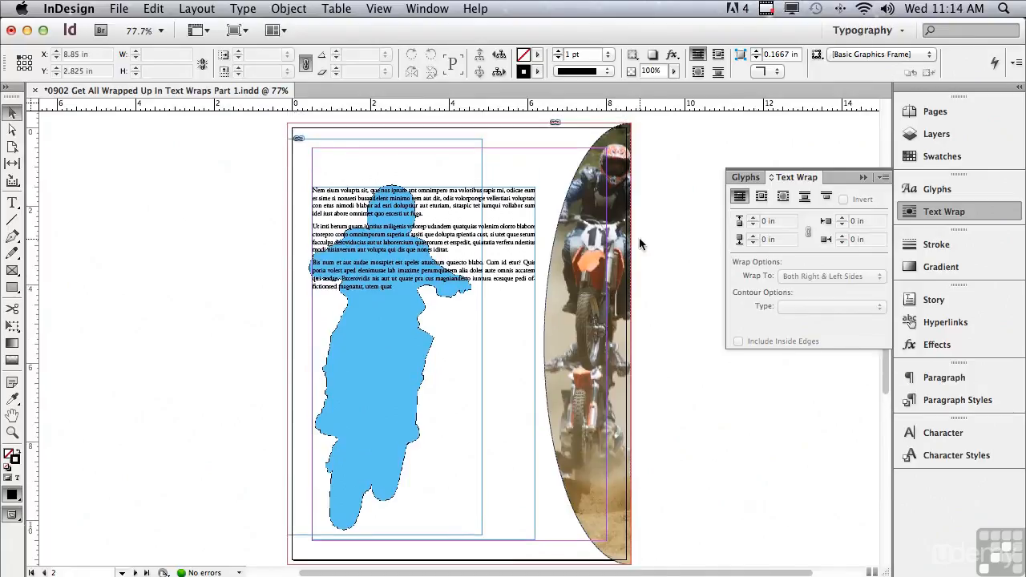
pyautogui.click(297, 139)
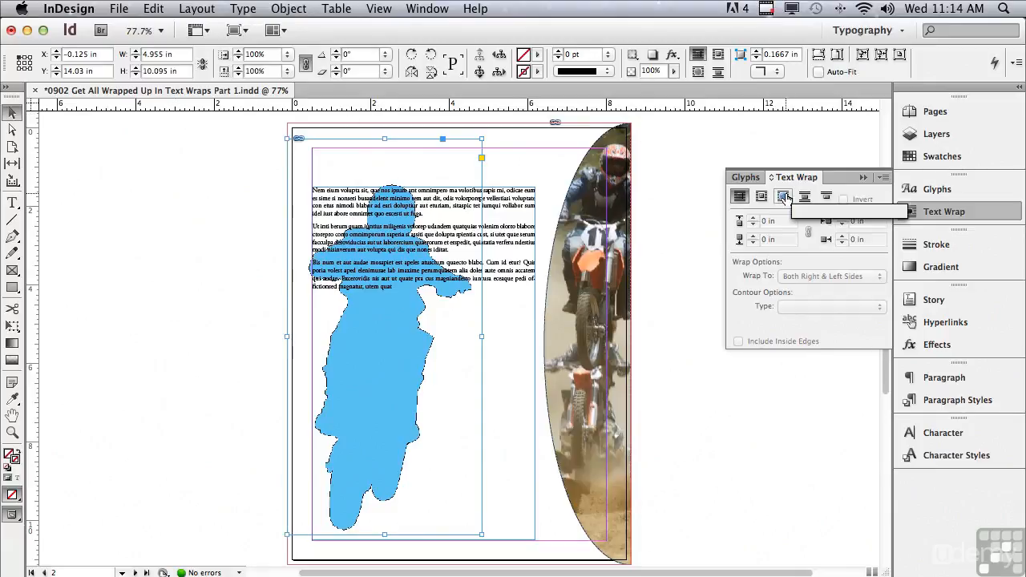
pyautogui.click(784, 197)
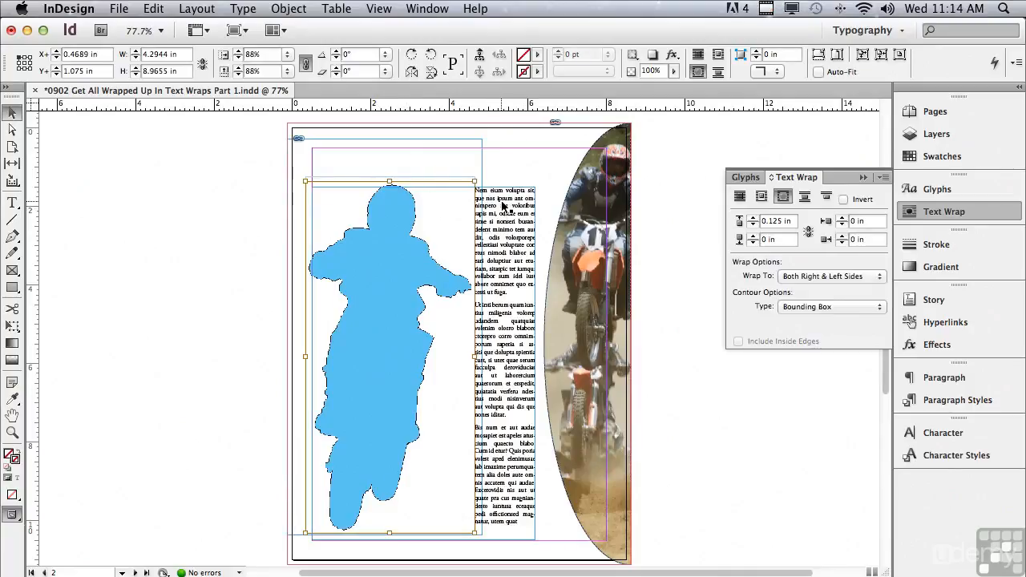
pyautogui.click(824, 310)
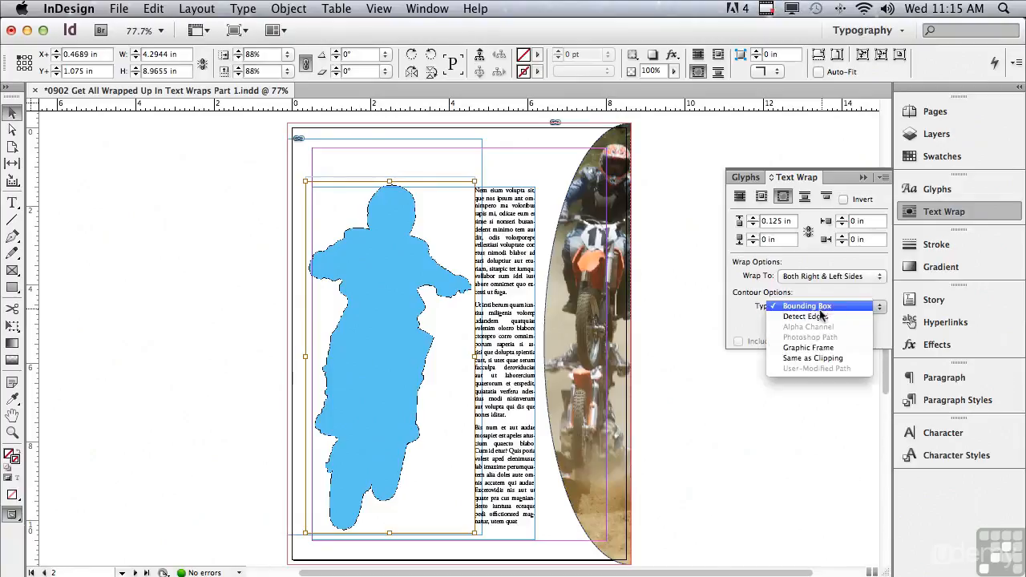
# Step: Give the rider silhouette an inverted Detect Edges contour wrap so page 2's text fills its outline
pyautogui.click(816, 318)
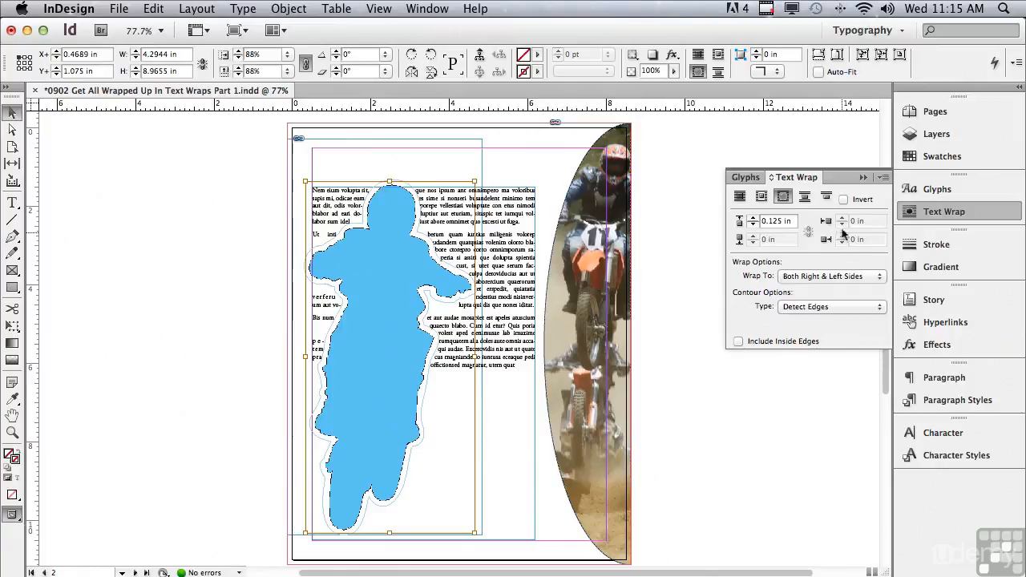
pyautogui.click(844, 199)
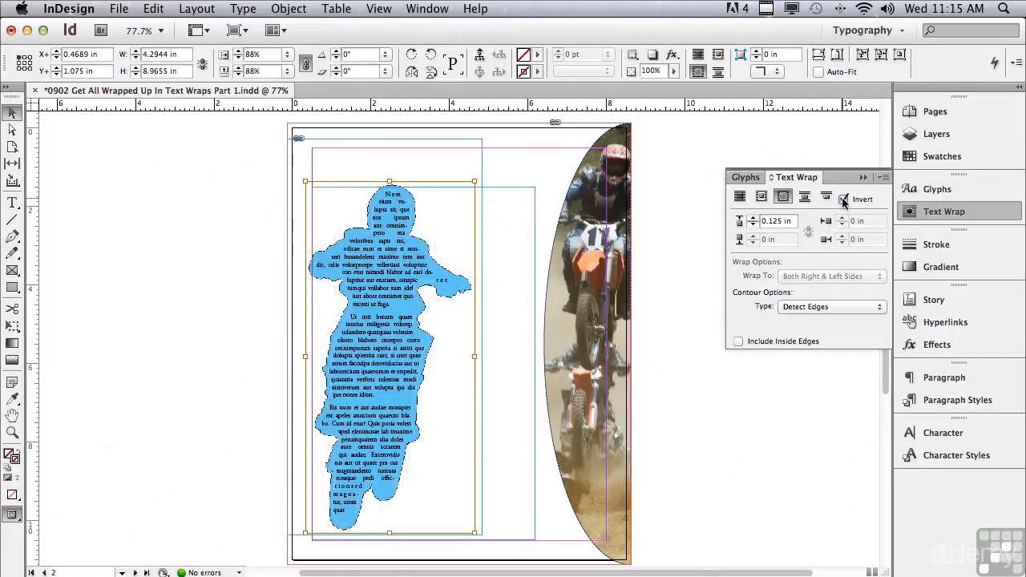